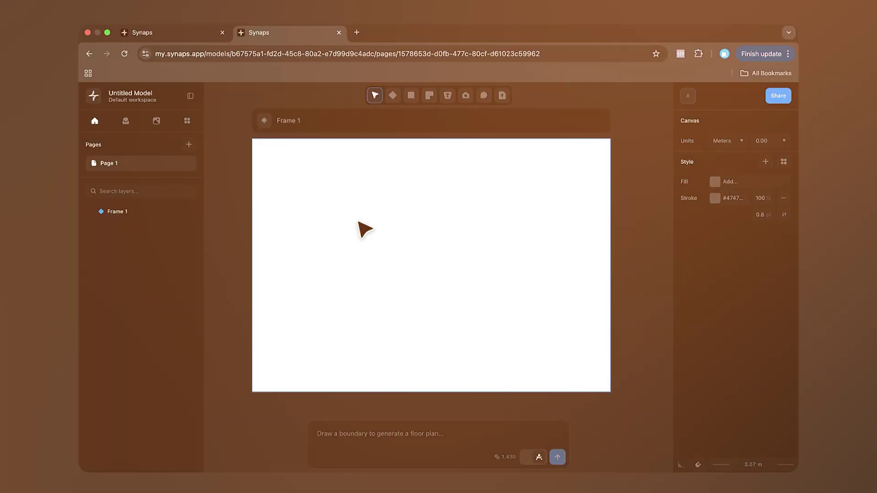
Draw a 9 × 8.2 m rectangular boundary on Frame 1
left_click(281, 167)
type("9")
key("Tab")
type("8.2")
key("Return")
Generate a floor plan inside it from the prompt '2 bedroom apartment'
left_click(387, 427)
type("2 bedroom apartment")
key("Return")
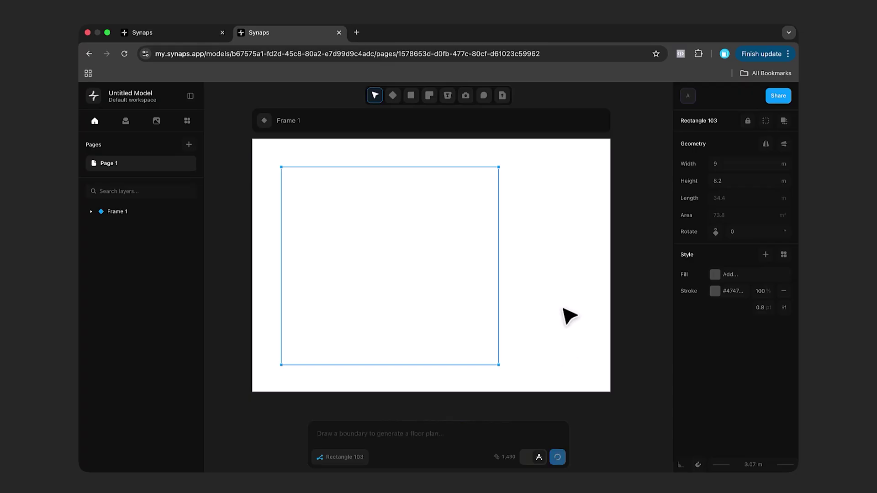
Select a wall of the generated plan and submit an interior render request
left_click(415, 349)
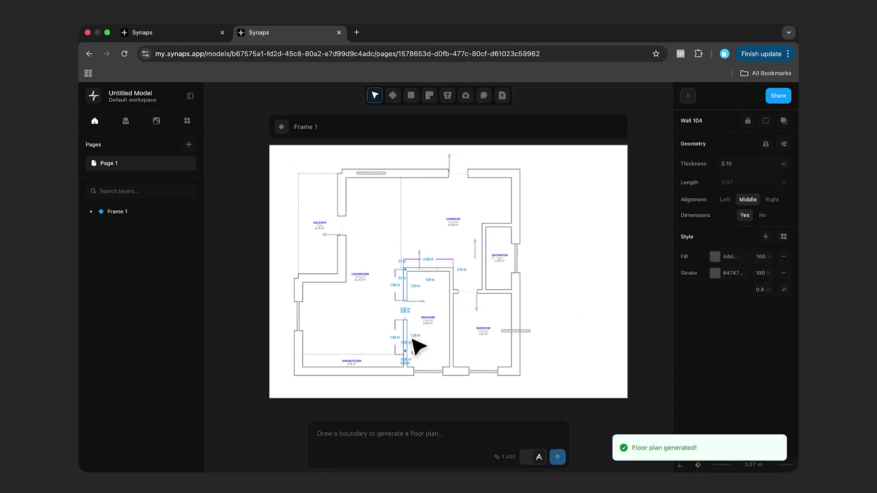
scroll(481, 257, "up", 5)
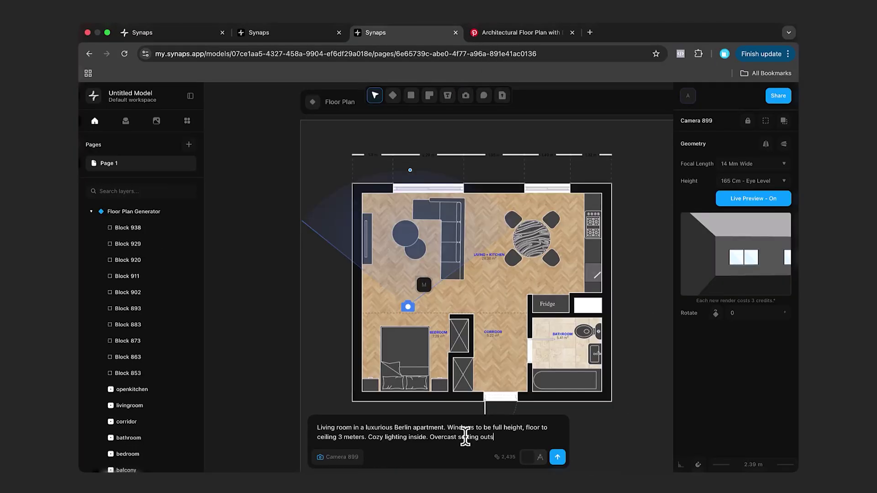
key("Return")
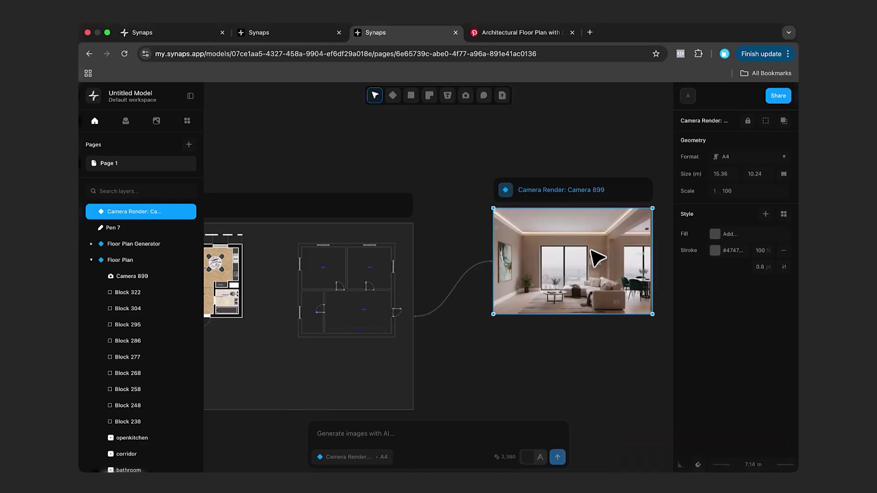
scroll(596, 258, "up", 3)
scroll(596, 259, "right", 3)
scroll(509, 290, "up", 3)
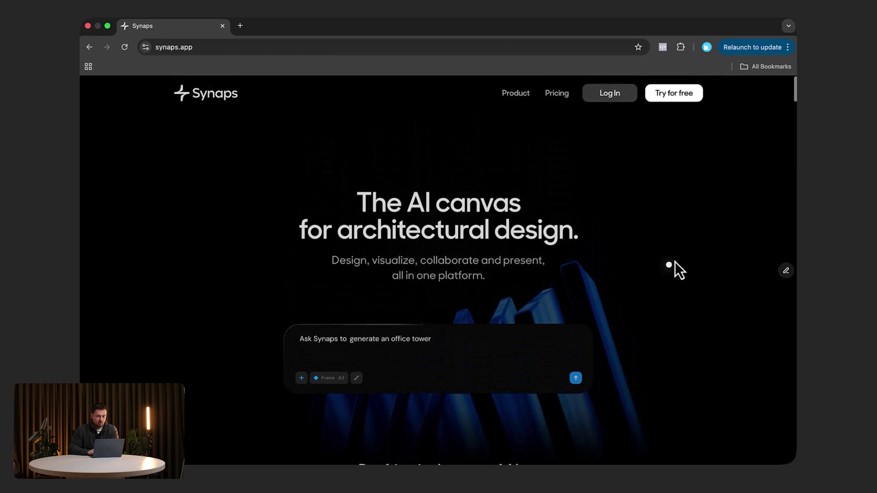
Review the pricing plans on synaps.app, highlighting the Pro plan's 35 price
scroll(675, 268, "down", 10)
scroll(675, 265, "up", 15)
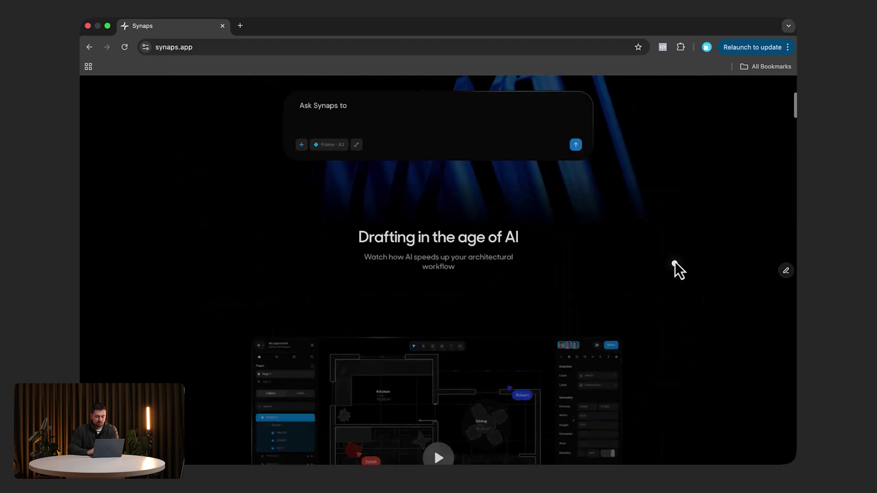
left_click(556, 91)
scroll(255, 314, "down", 3)
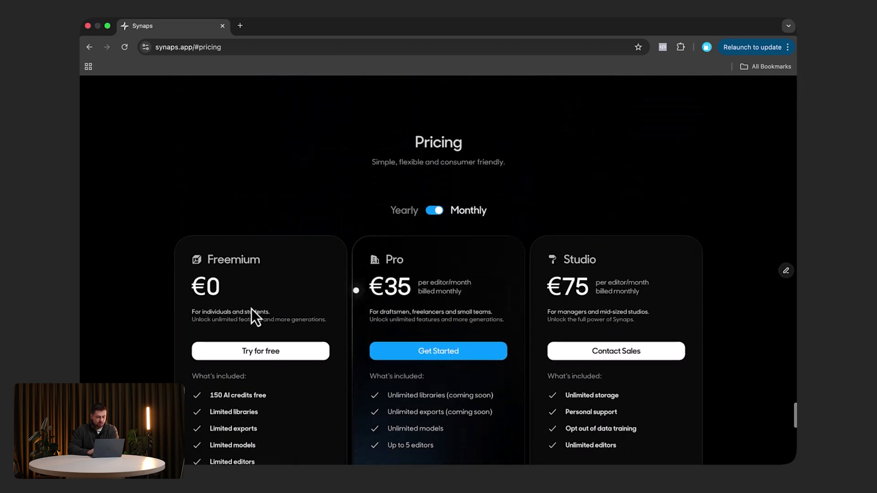
scroll(258, 274, "down", 2)
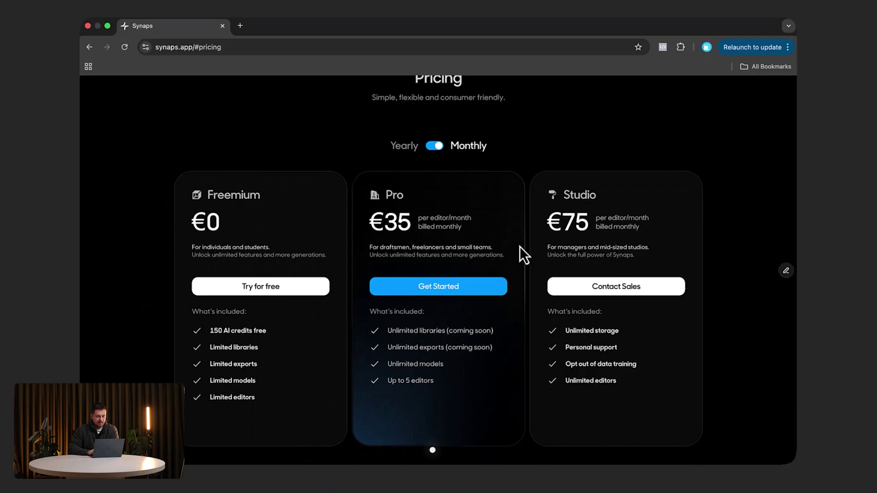
left_click_drag(388, 226, 412, 228)
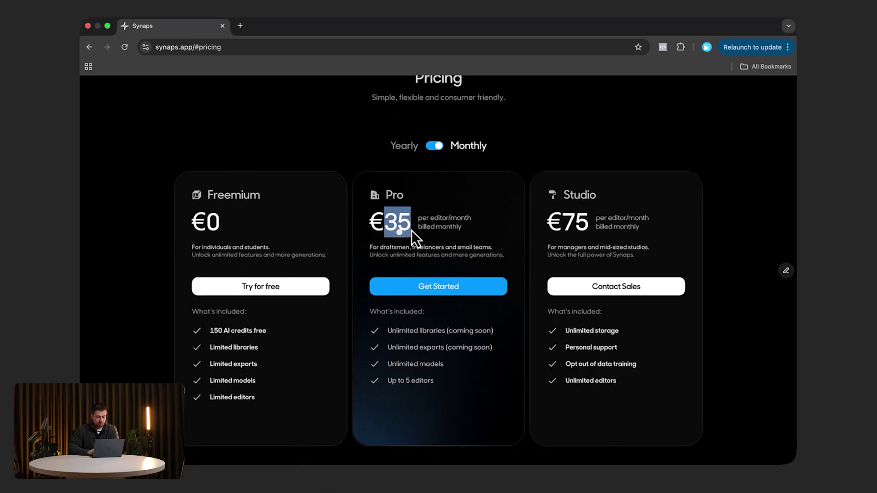
Log in to open the Synaps app in a new tab
scroll(468, 219, "up", 10)
scroll(468, 218, "up", 15)
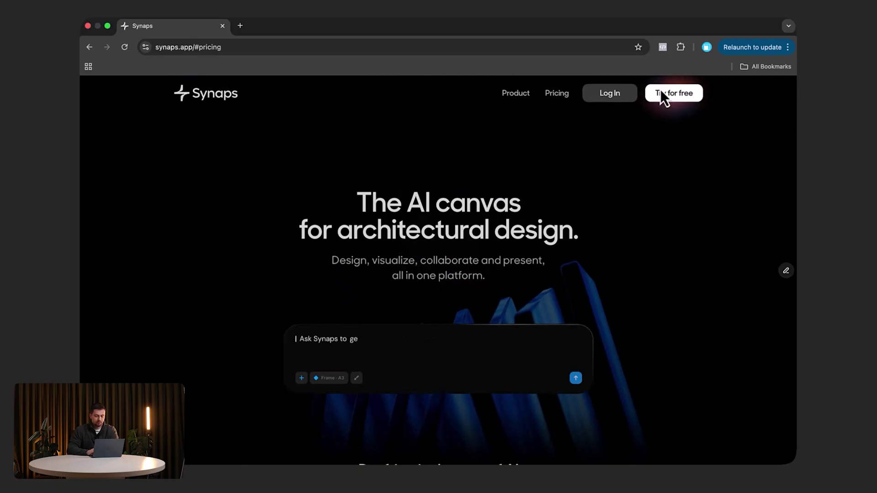
left_click(628, 101)
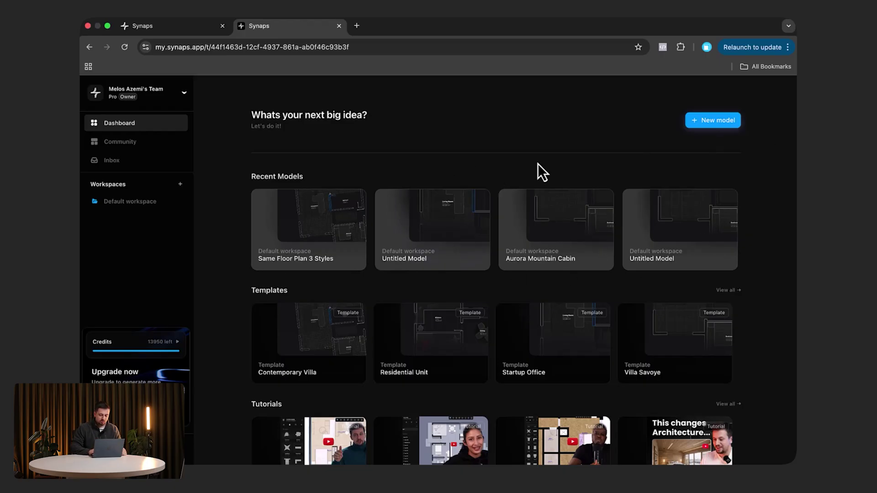
Scroll through the dashboard's tutorials and templates
scroll(443, 309, "down", 1)
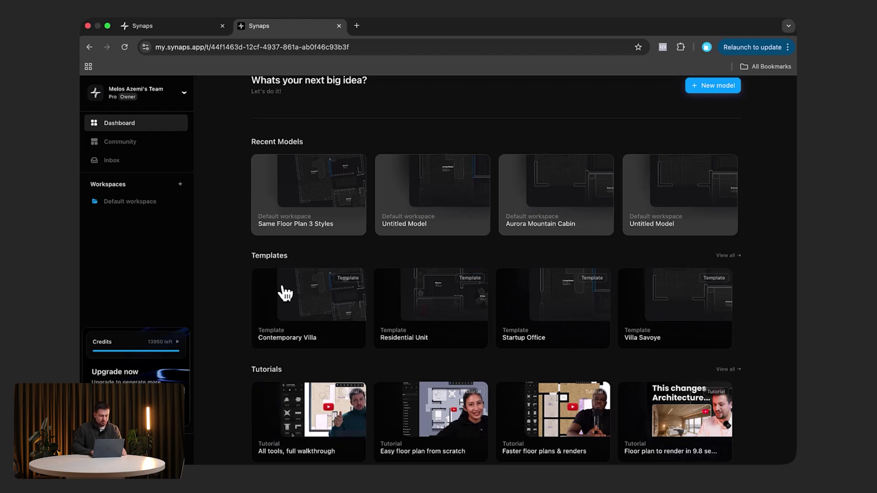
scroll(229, 198, "up", 1)
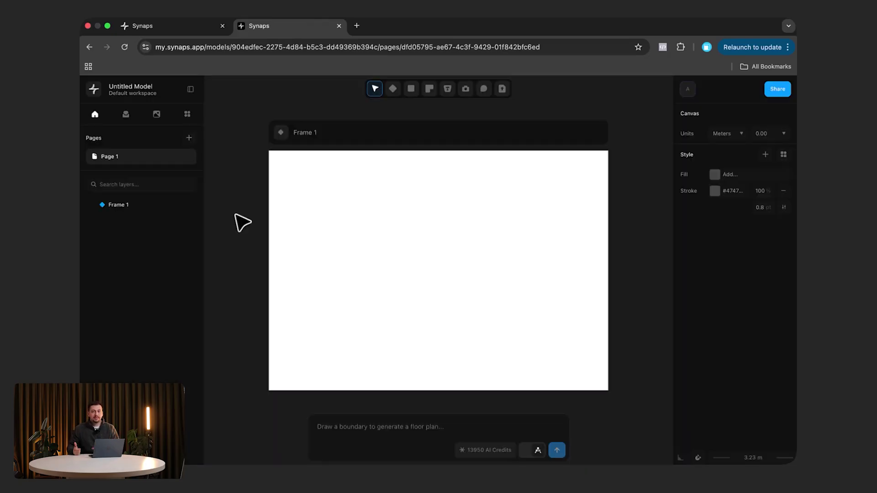
Select Frame 1 to display its A4, 14.85 × 10.5 m geometry properties
left_click(319, 139)
left_click(259, 143)
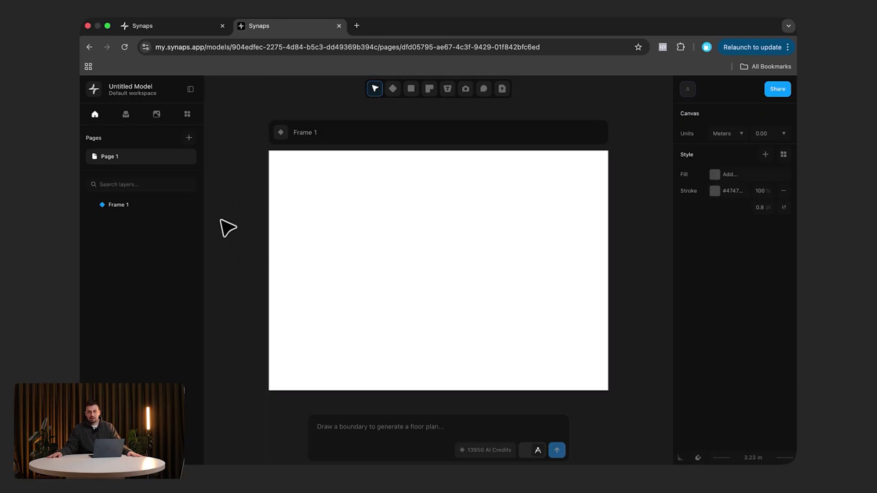
left_click(288, 129)
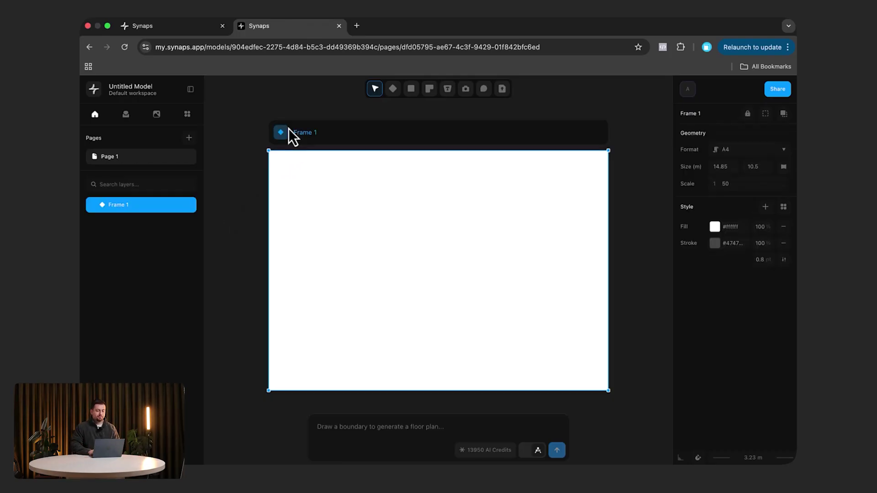
Enlarge Frame 1 and set it to the A3 format
scroll(289, 129, "down", 5)
left_click_drag(401, 180, 452, 180)
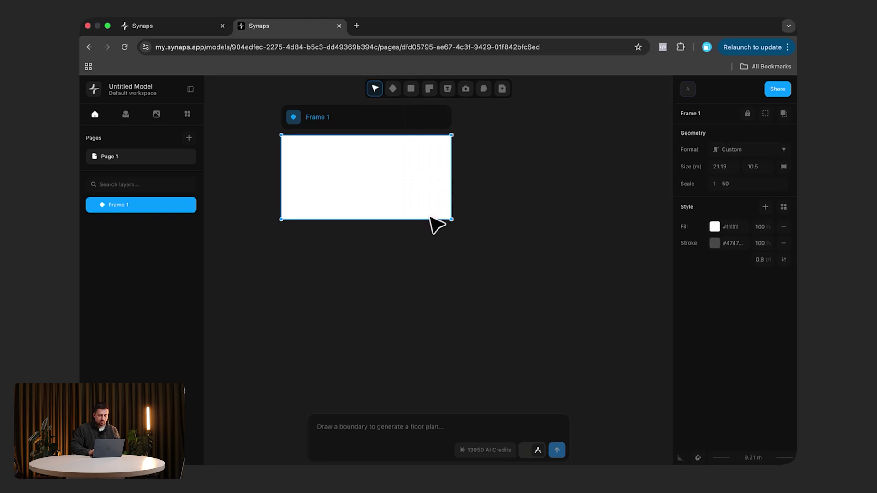
left_click_drag(424, 220, 432, 245)
left_click(731, 150)
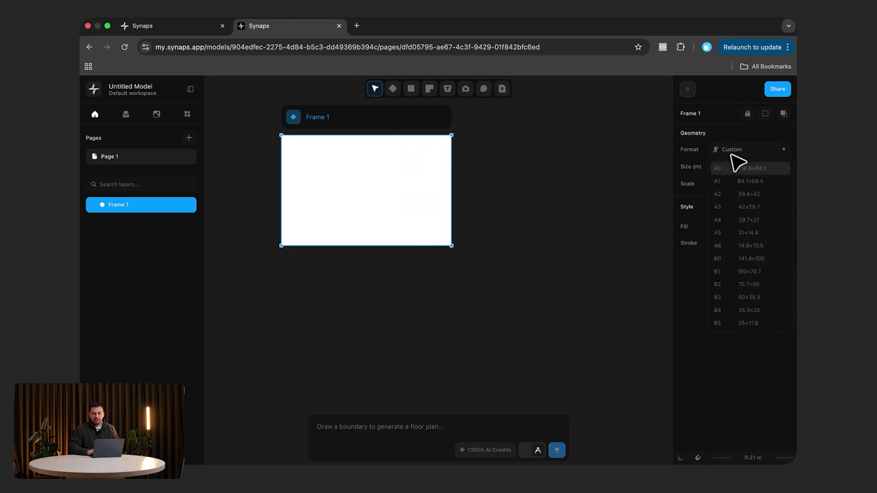
left_click(747, 207)
scroll(283, 177, "up", 3)
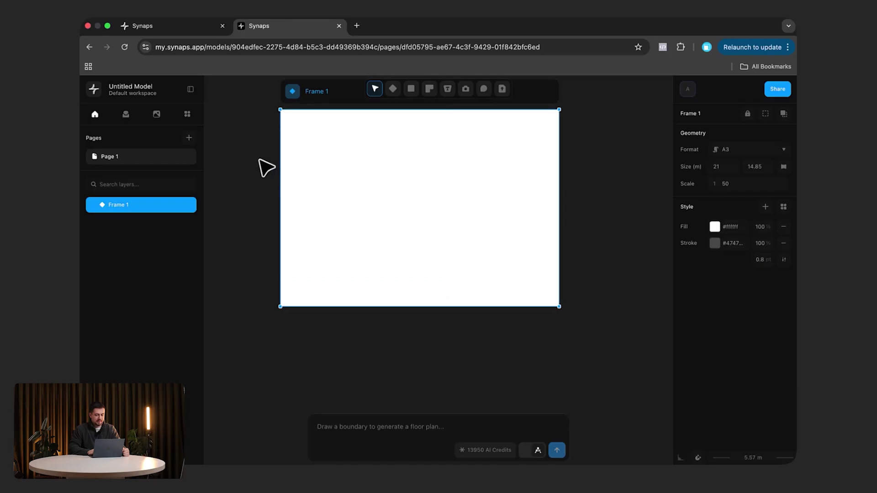
scroll(266, 168, "up", 2)
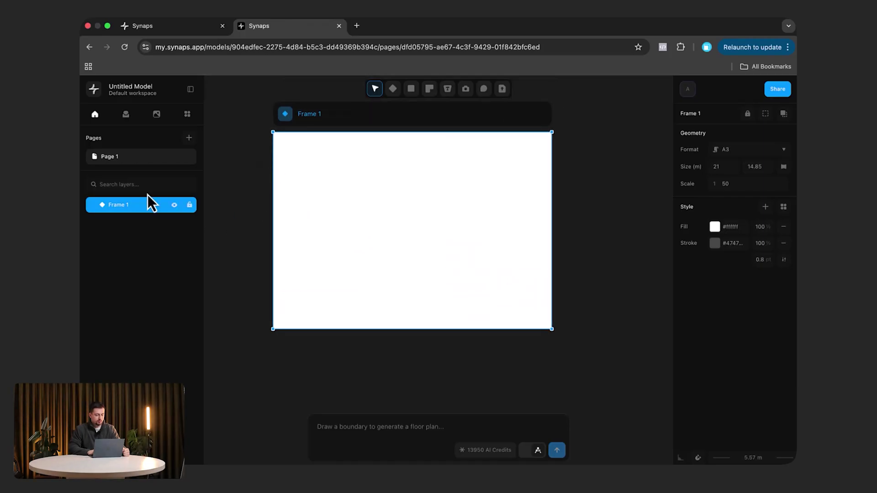
Browse the furniture library, then return to the pages list and deselect Frame 1
left_click(126, 115)
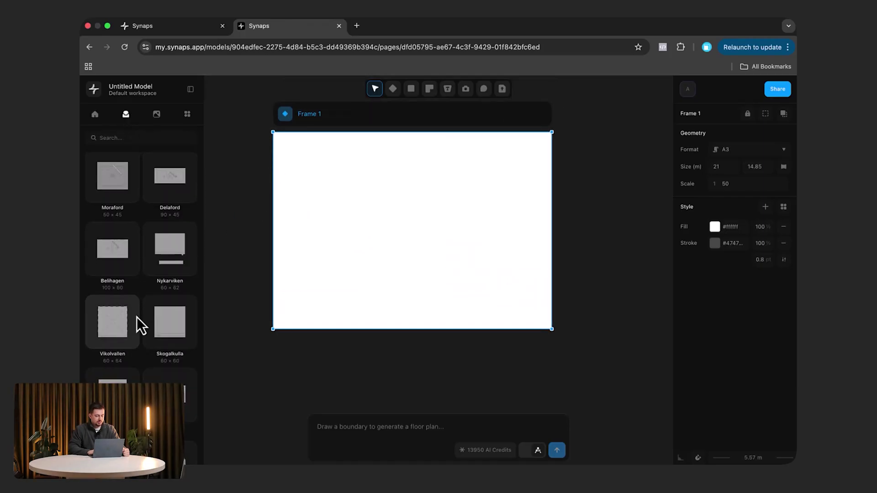
scroll(136, 318, "down", 1)
scroll(136, 317, "down", 3)
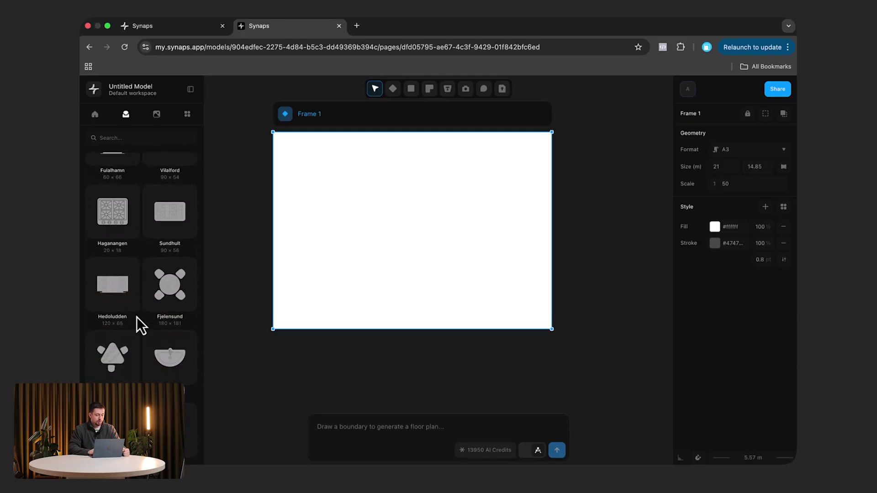
scroll(136, 317, "up", 5)
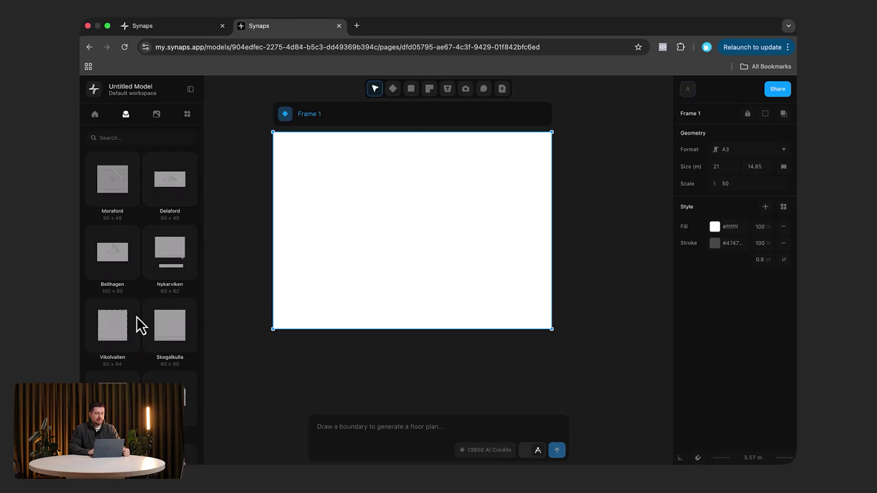
left_click(95, 114)
left_click(250, 182)
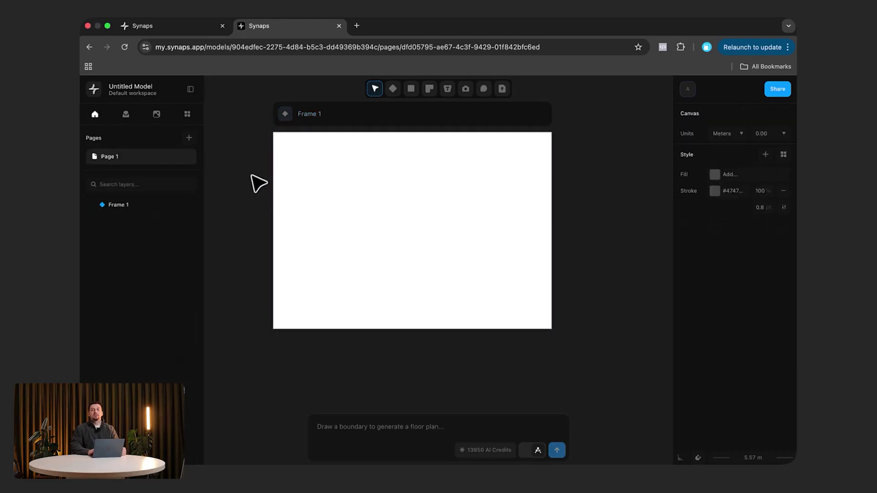
scroll(378, 231, "up", 2)
scroll(378, 228, "down", 1)
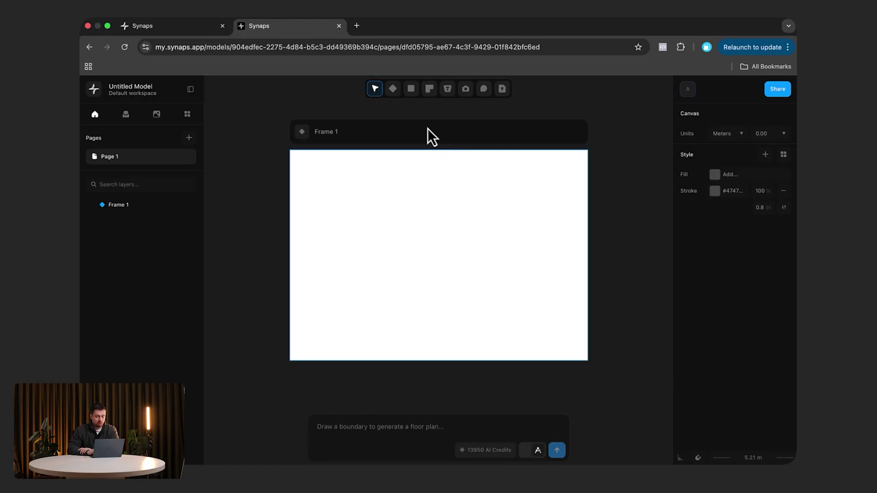
left_click(413, 88)
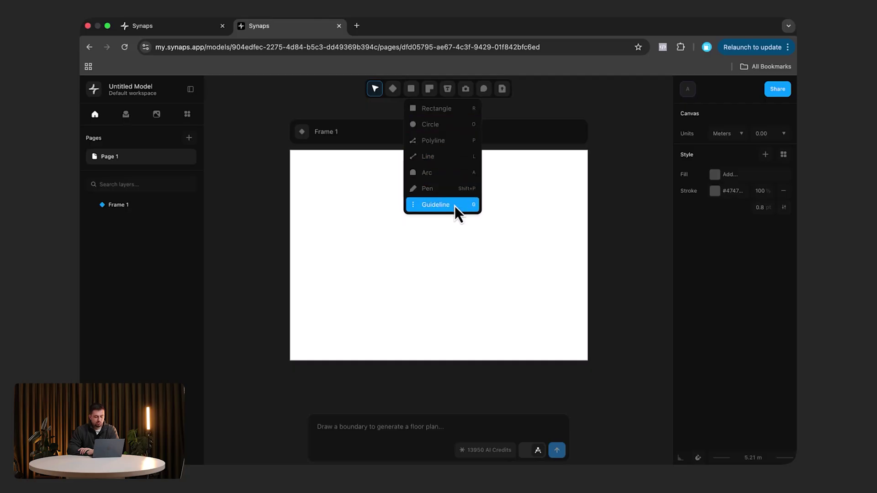
left_click(415, 89)
left_click(432, 91)
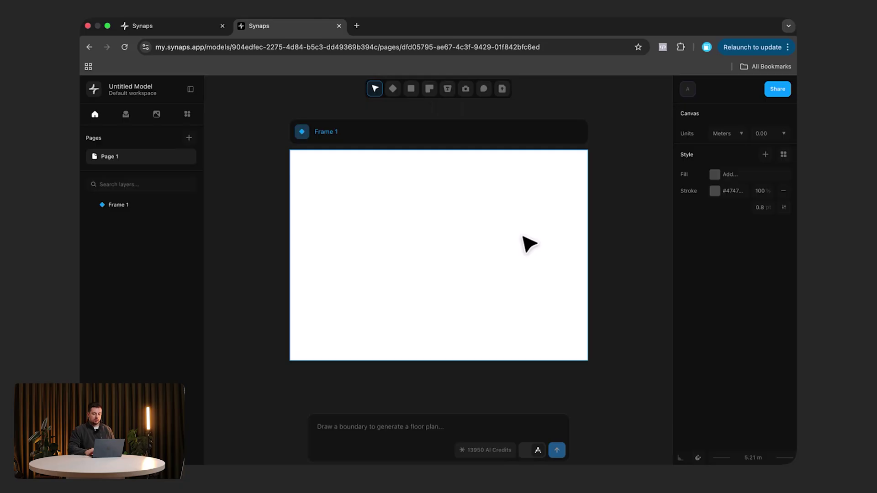
Switch Frame 1 to a larger paper format
left_click(529, 245)
left_click(735, 151)
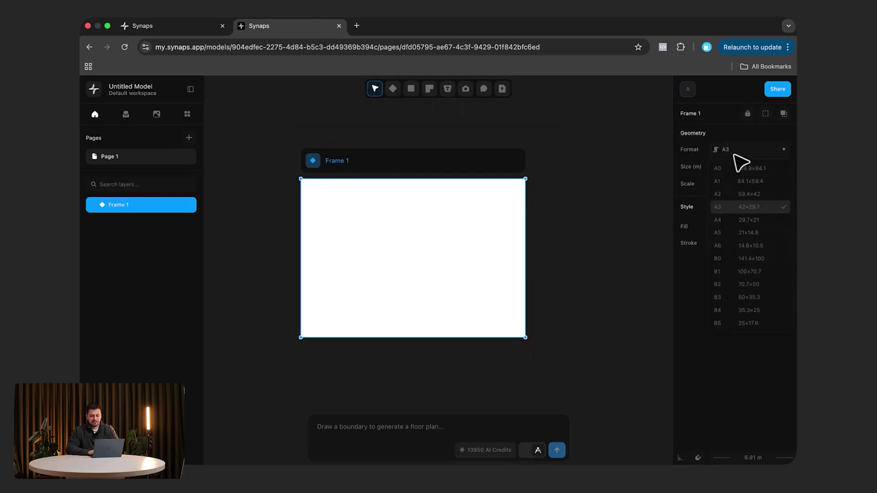
left_click(759, 194)
left_click(657, 278)
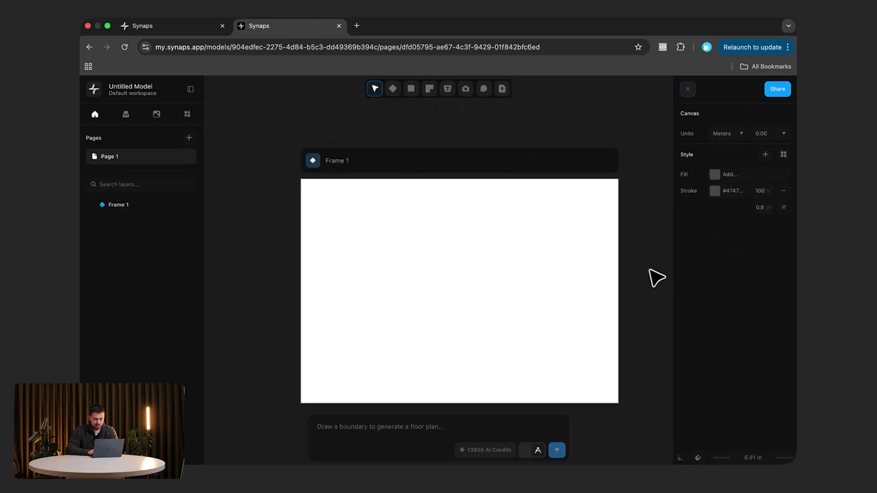
scroll(355, 292, "up", 2)
Change the model's measurement units from meters to centimetres
left_click(749, 458)
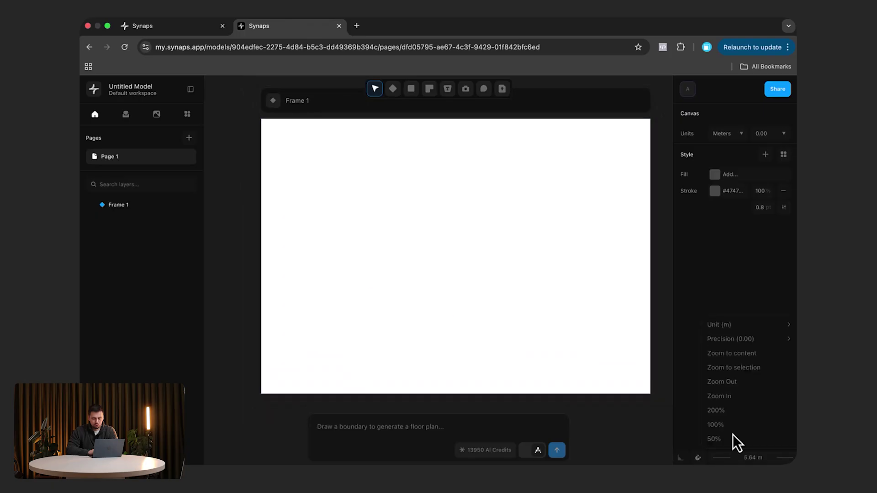
mouse_move(738, 328)
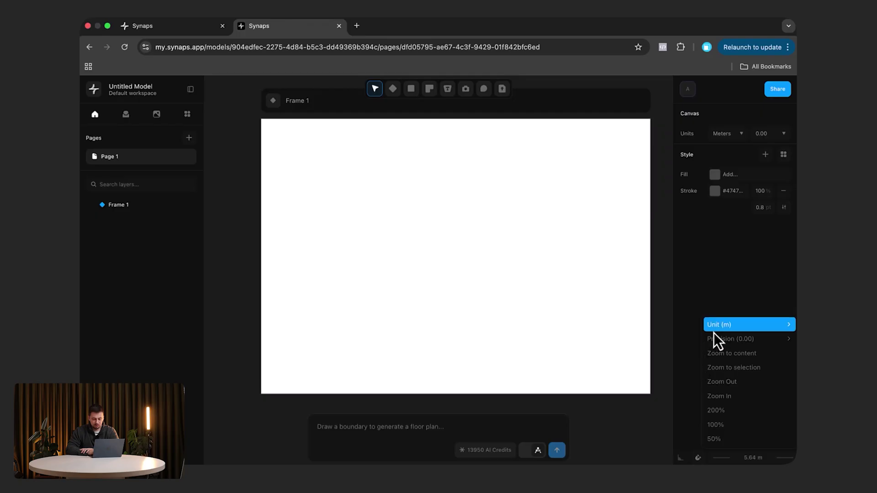
left_click(685, 343)
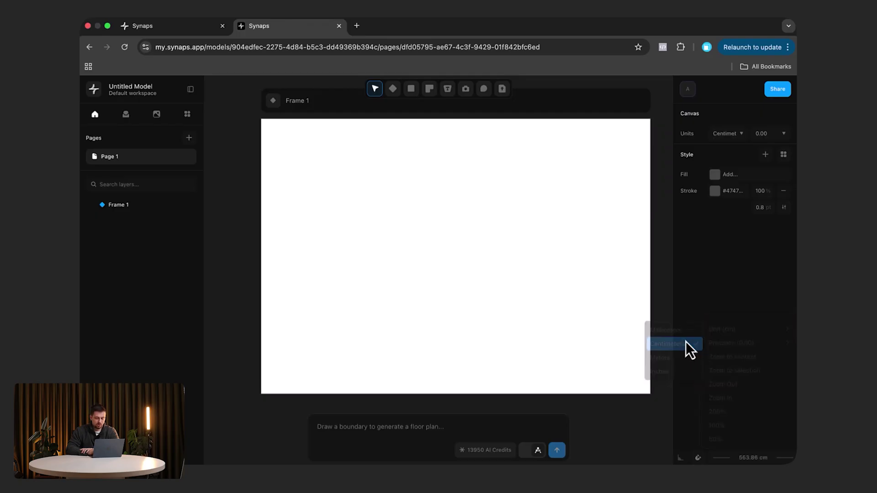
left_click(429, 89)
Draw walls of 1400 cm and 780 cm from the start corner, closing at the top-left corner
left_click(481, 115)
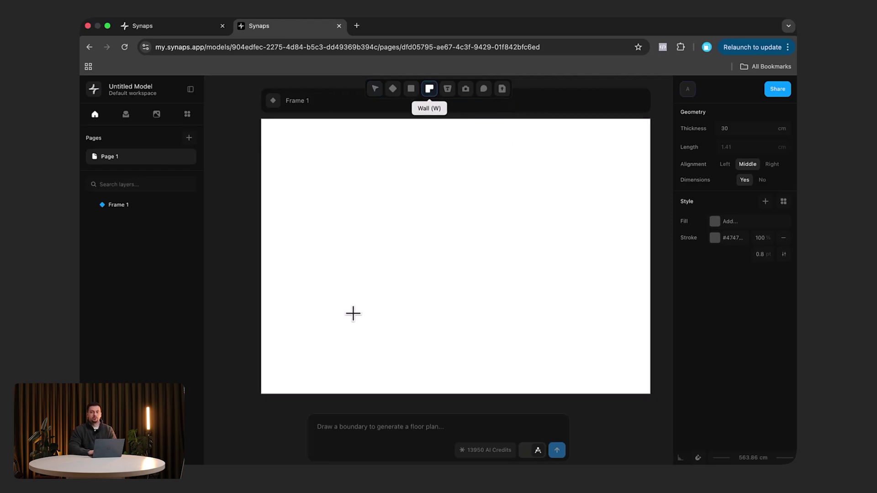
left_click(341, 302)
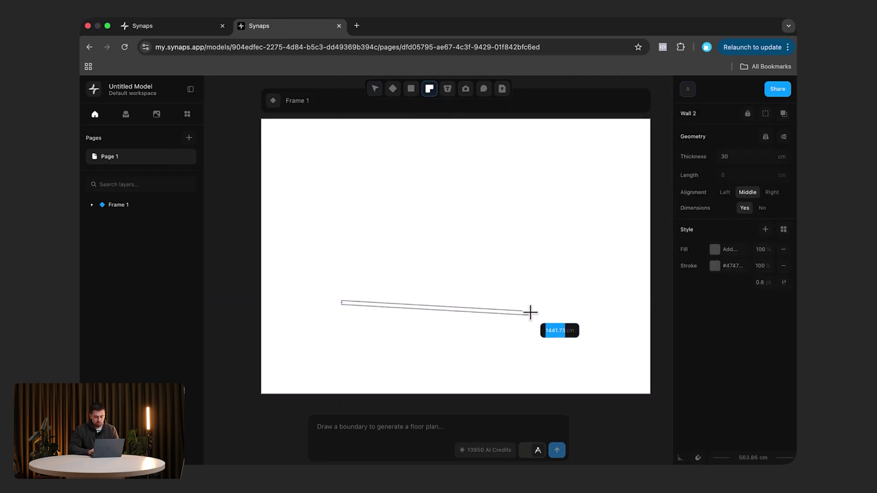
scroll(525, 304, "up", 1)
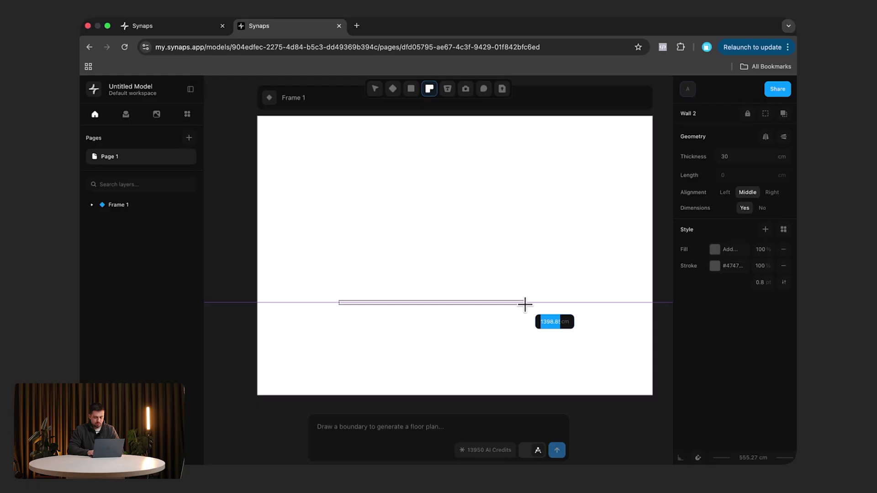
key("Return")
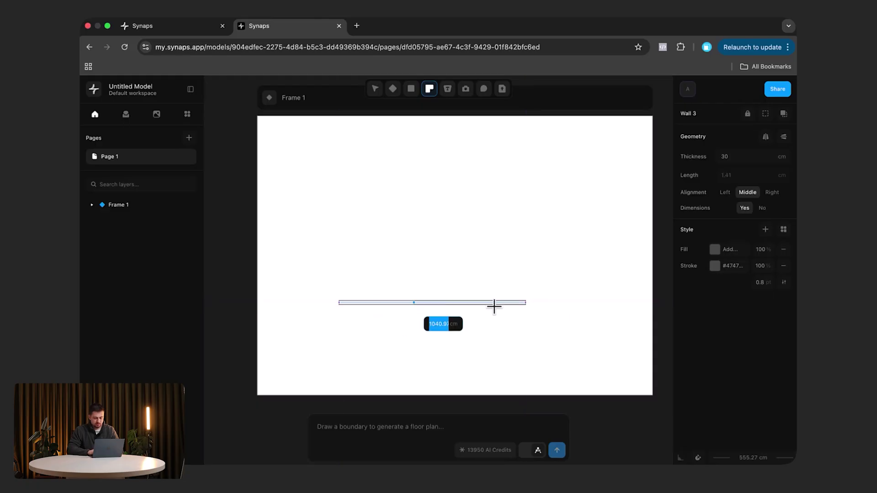
scroll(523, 220, "up", 3)
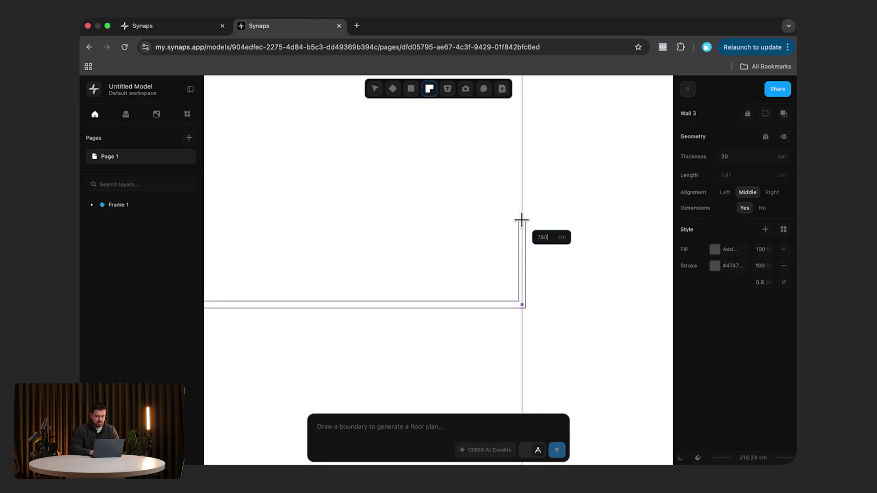
key("Return")
scroll(522, 220, "down", 3)
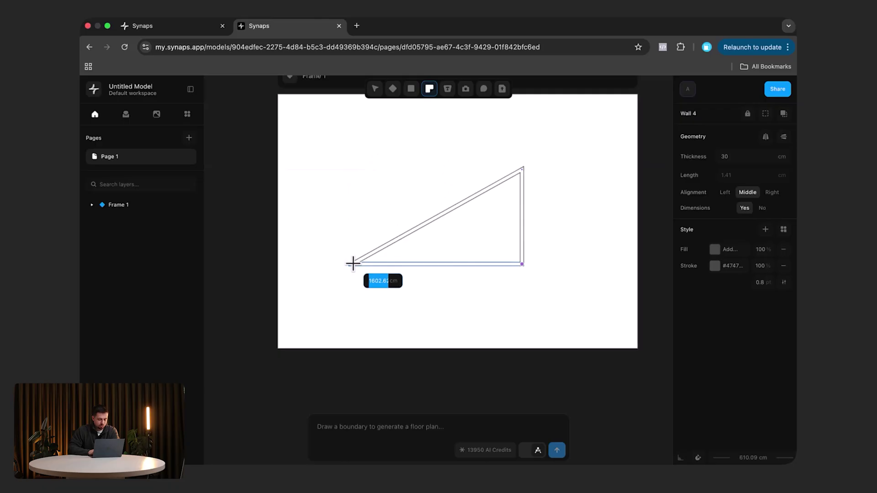
left_click(353, 169)
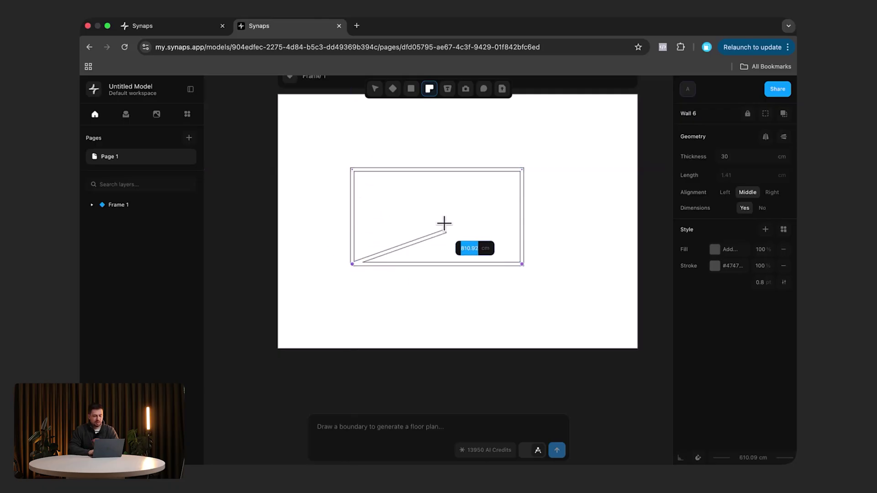
key("Escape")
scroll(425, 189, "up", 5)
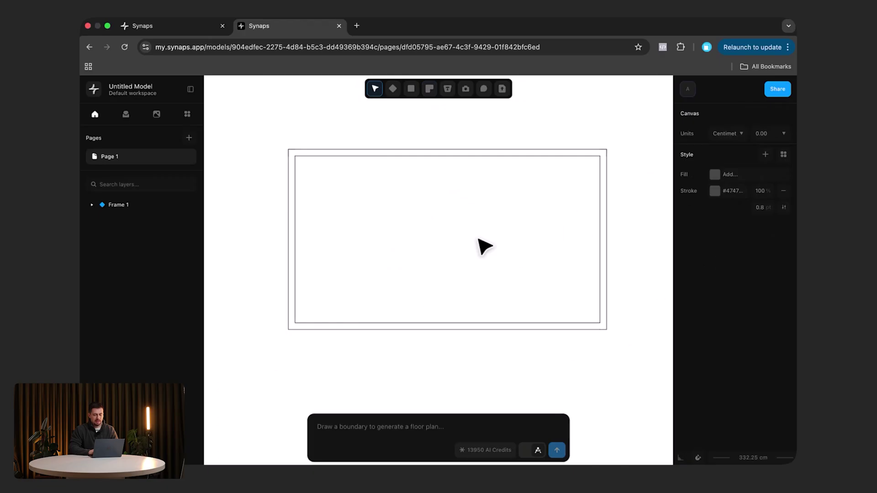
Select all four walls and give them a gray 9d9d9d fill
left_click_drag(659, 366, 268, 127)
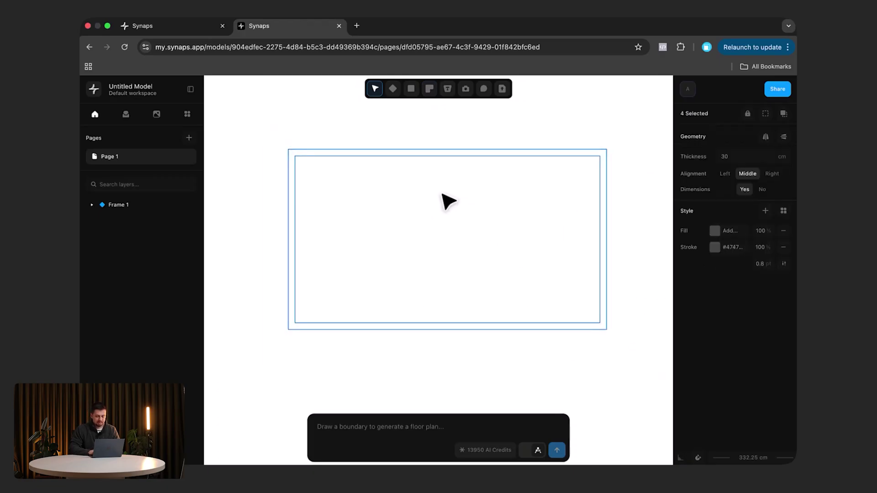
left_click(715, 231)
left_click_drag(553, 242, 551, 207)
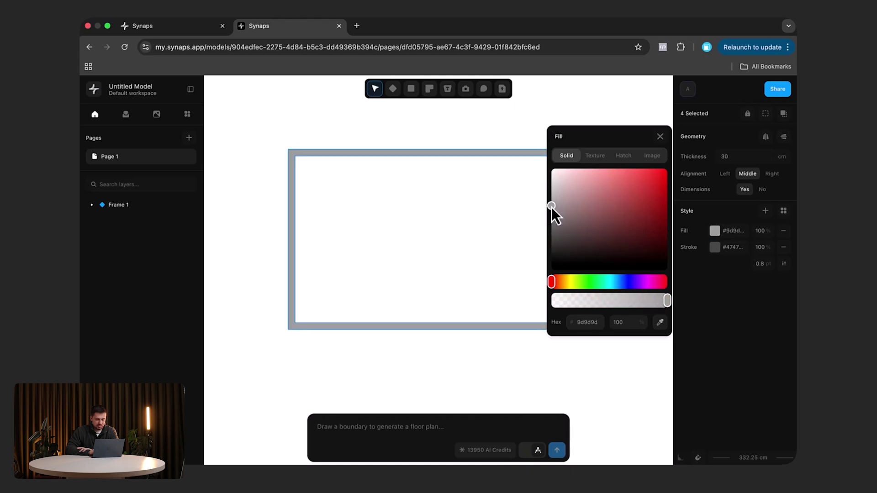
Give the walls a black stroke 2 pt wide
left_click(715, 247)
left_click(636, 258)
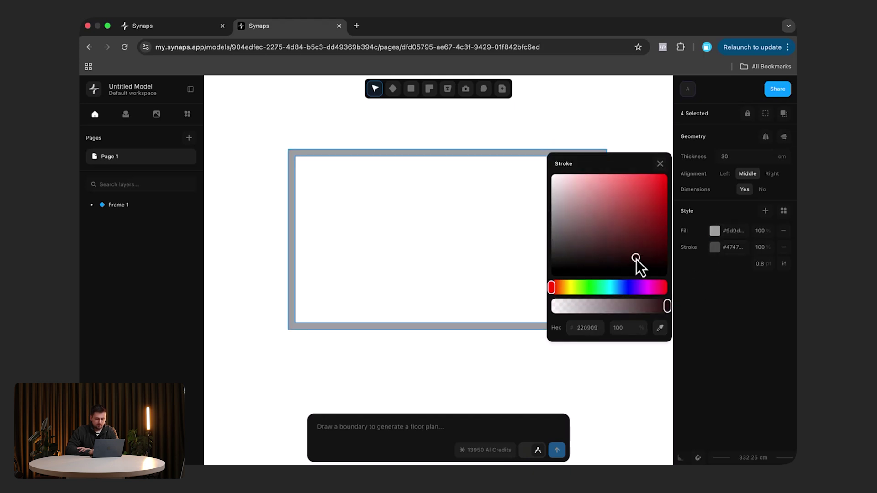
left_click(760, 263)
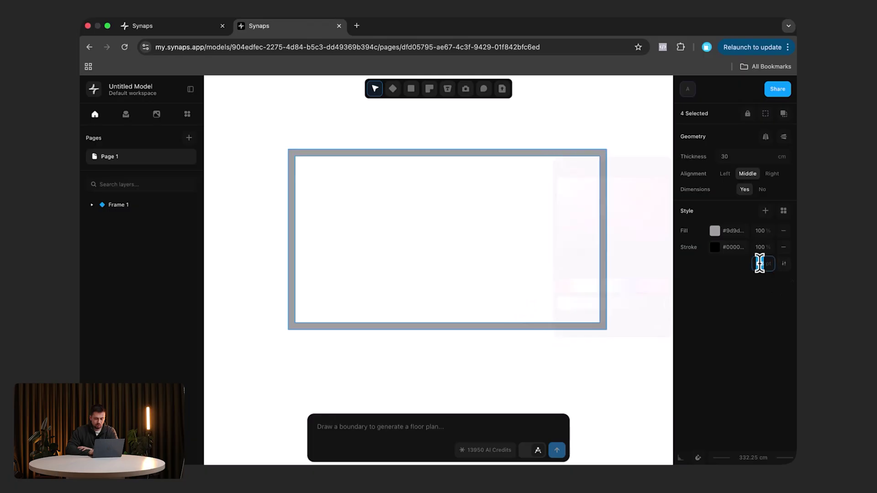
type("2")
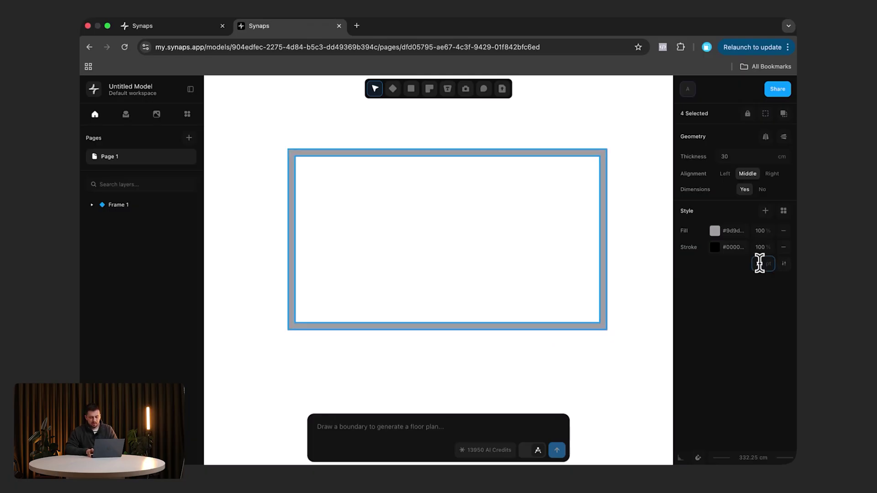
Check the result, then reselect the walls and bring up the stroke cap and join settings
left_click(660, 278)
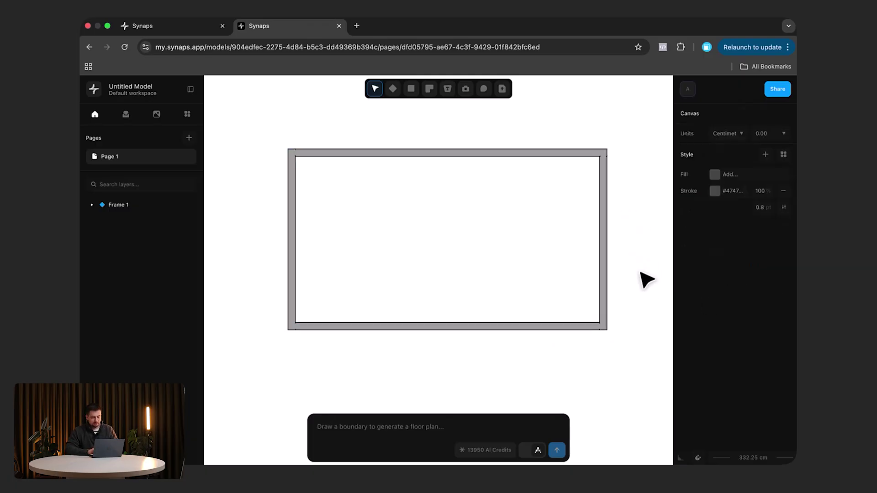
left_click_drag(635, 336, 384, 191)
left_click(784, 264)
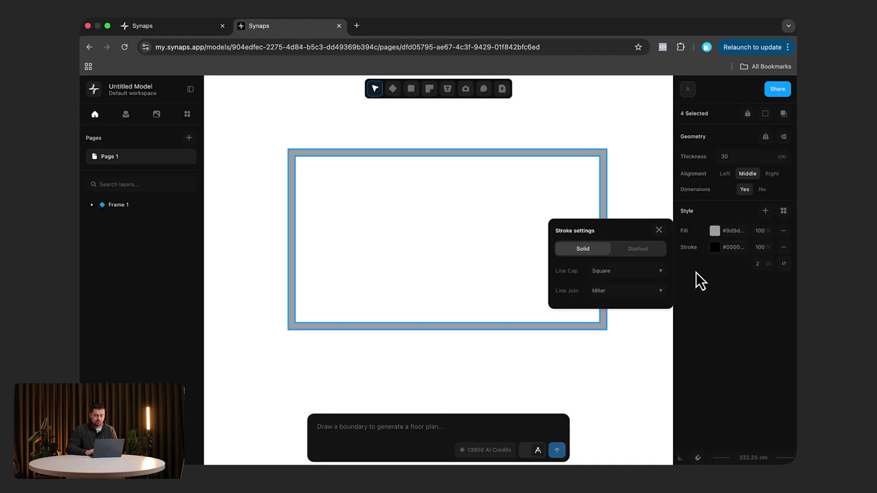